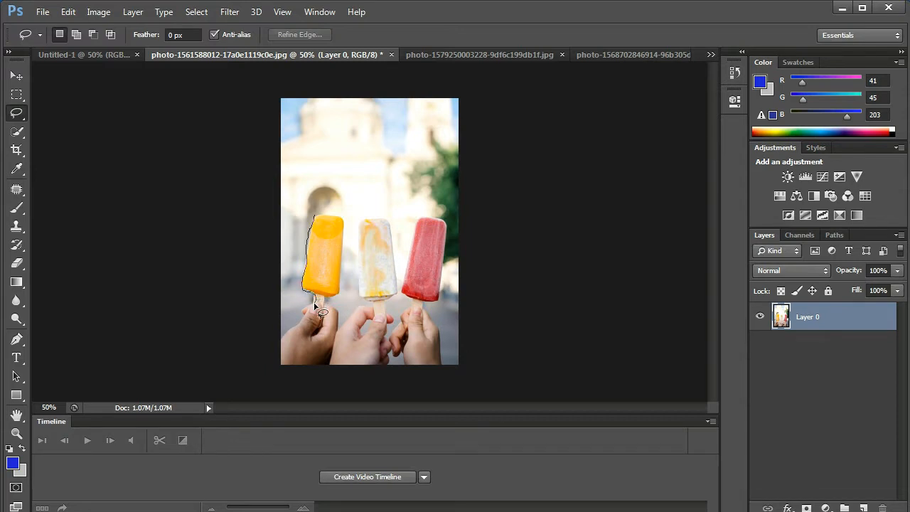
Outline the yellow ice pop freehand with the Lasso, copy the selection to a new layer, and hide Layer 0.
mouse_move(343, 306)
left_mouse_down()
mouse_move(370, 250)
mouse_move(363, 217)
mouse_move(343, 200)
mouse_move(320, 199)
mouse_move(315, 229)
left_mouse_up()
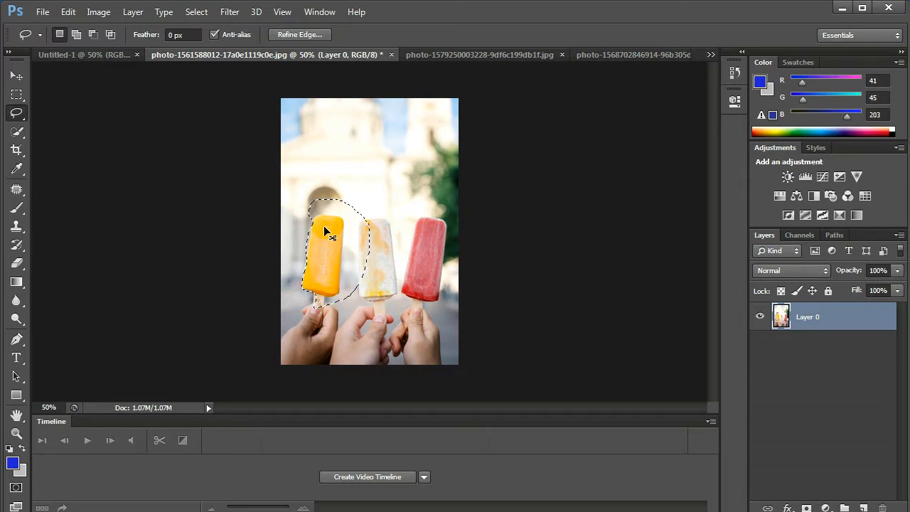
key("ctrl+j")
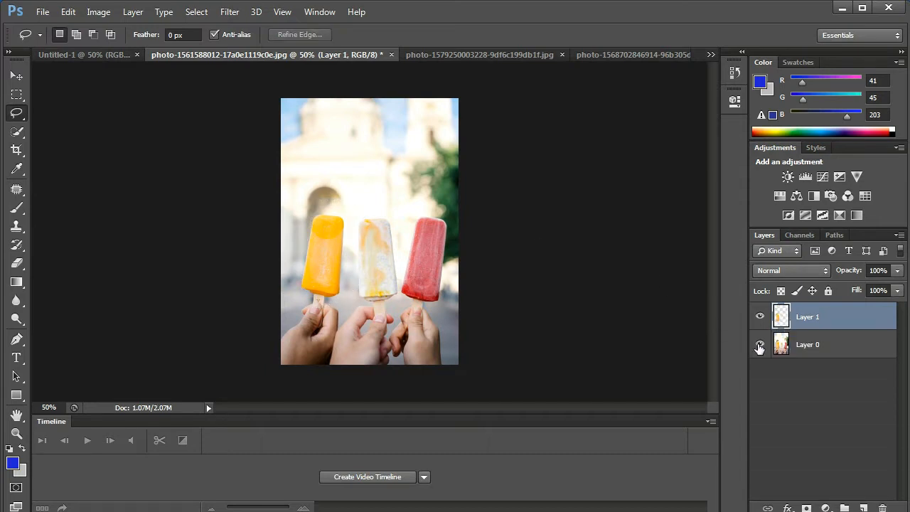
left_click(759, 345)
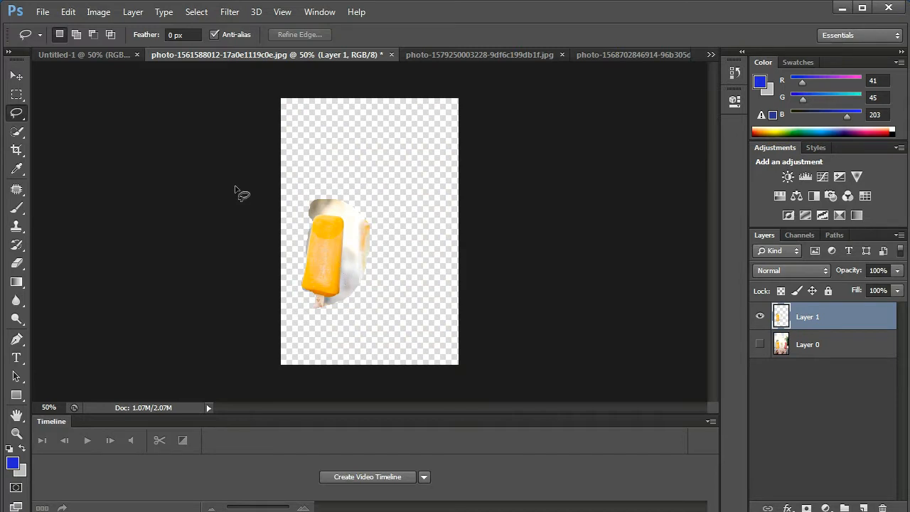
Move the ice pop cutout up and to the right, toward the middle of the canvas.
left_click(17, 75)
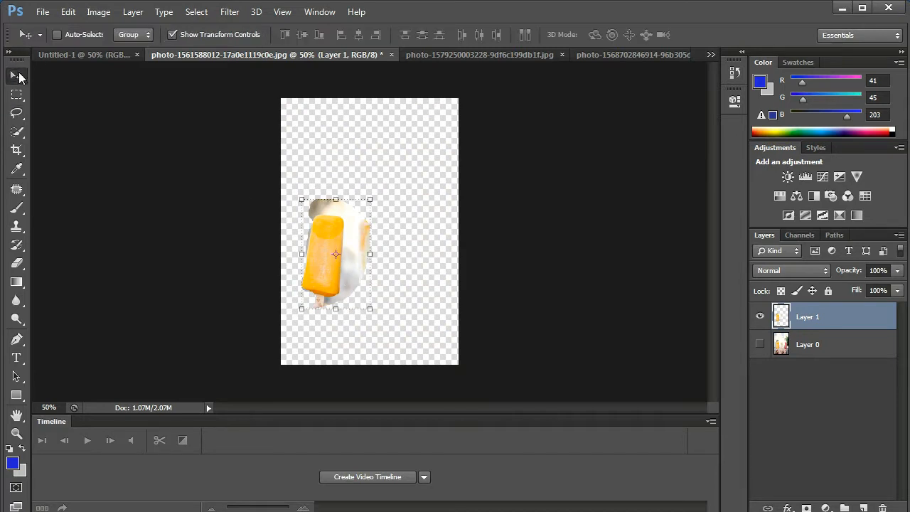
left_click_drag(351, 257, 380, 234)
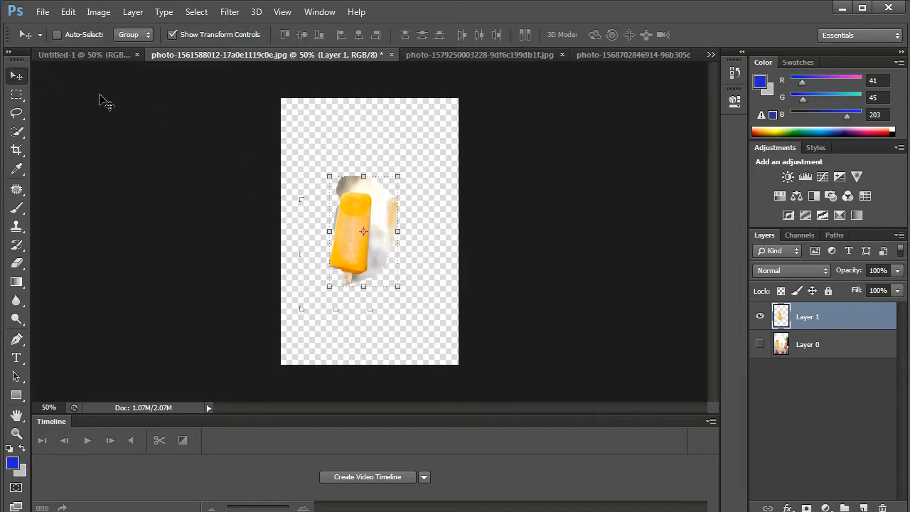
left_click(18, 112)
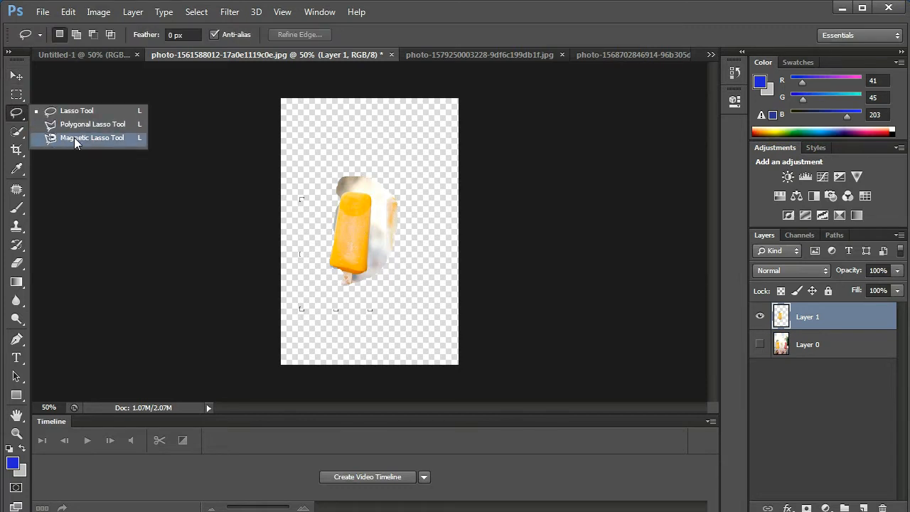
left_click(109, 126)
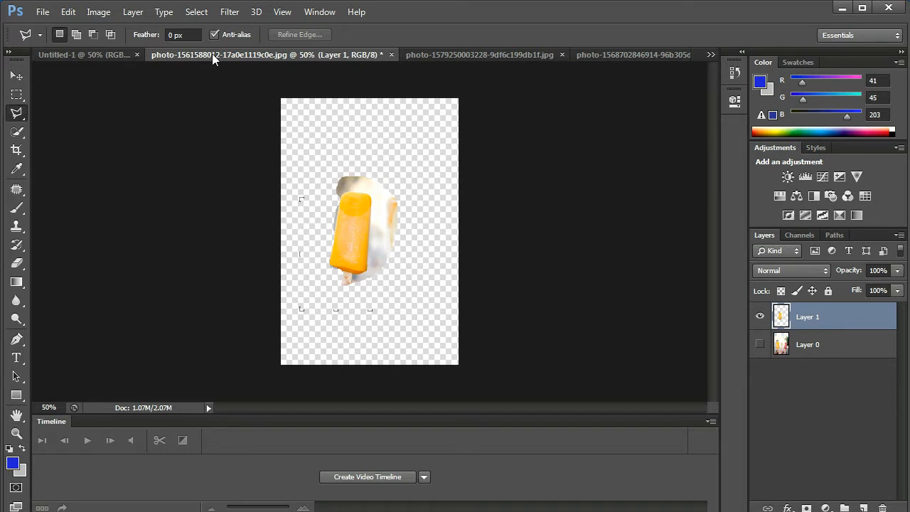
left_click(99, 57)
left_click(186, 56)
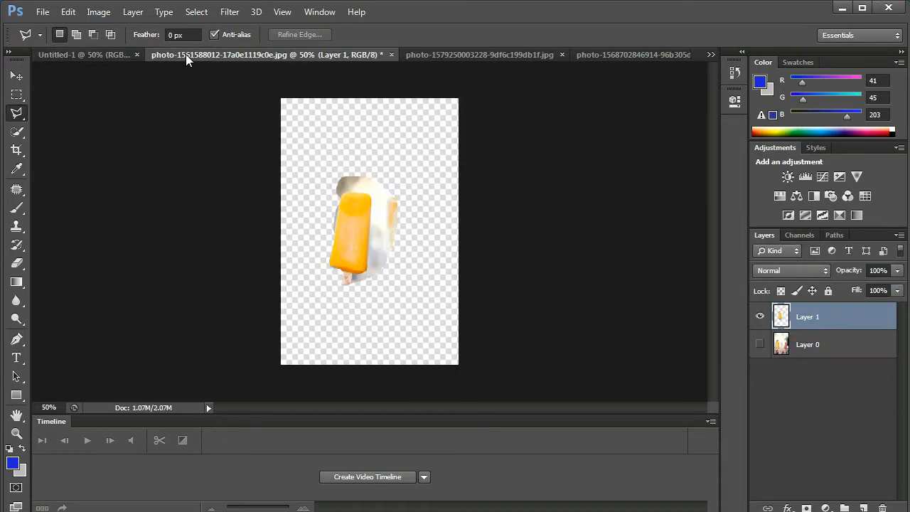
left_click(426, 54)
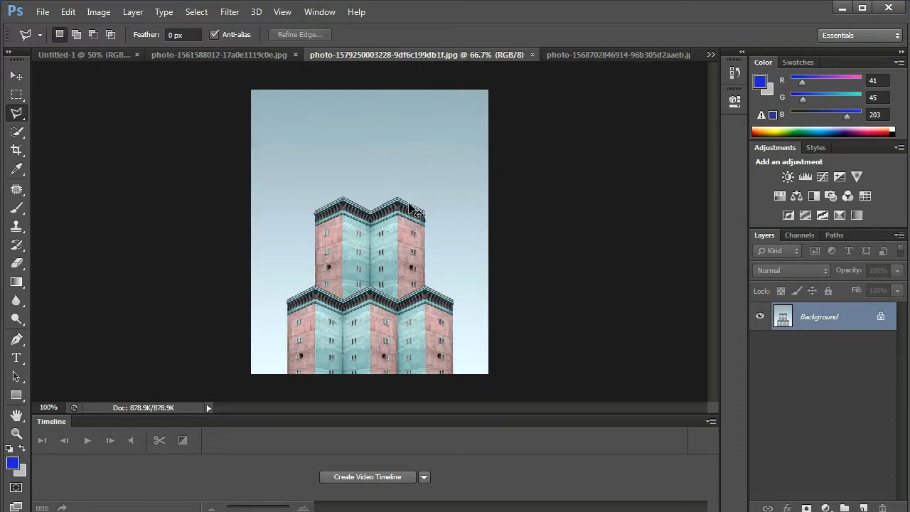
key("ctrl+plus")
scroll(713, 220, "down", 4)
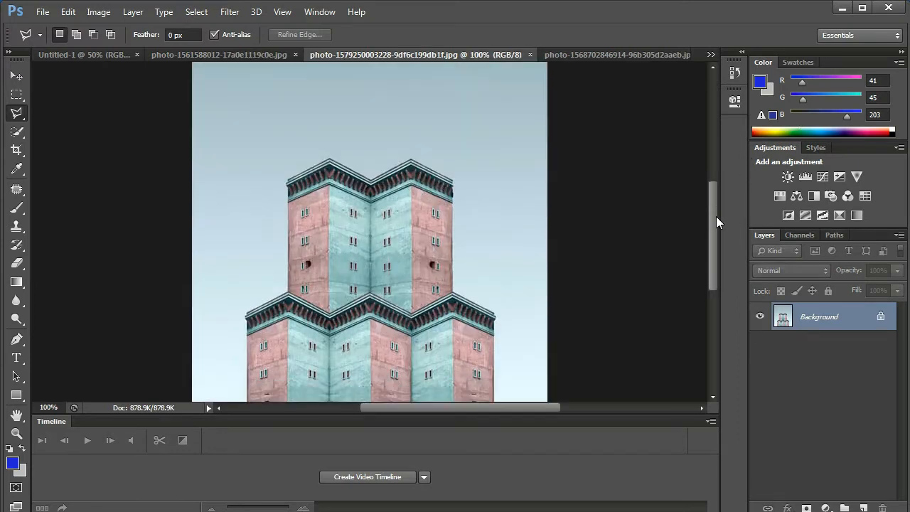
scroll(715, 231, "up", 2)
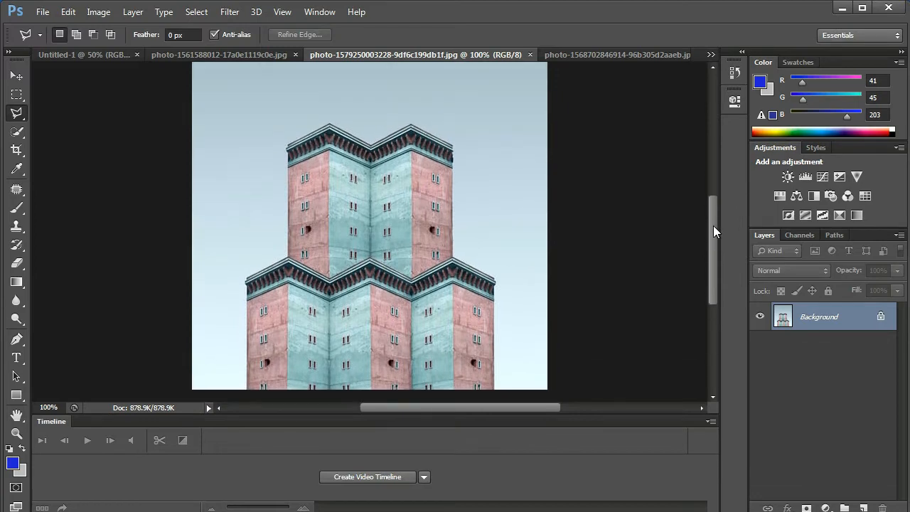
left_click(22, 114)
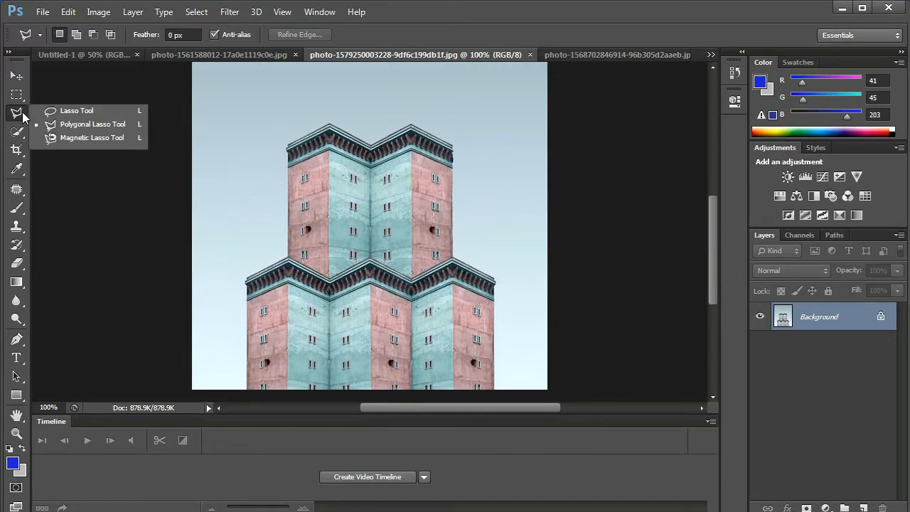
left_click(57, 125)
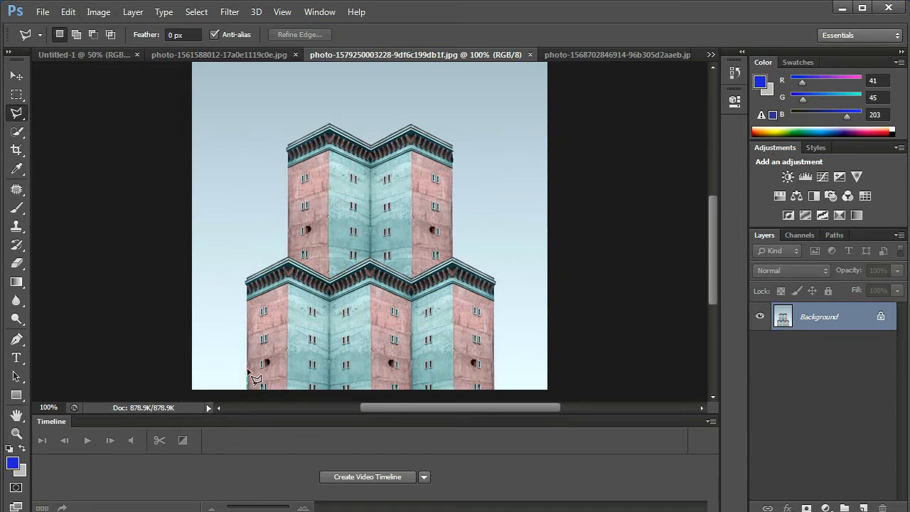
Trace a closed polygonal selection around the whole building, following its roof corners, outer walls and the photo's lower edge.
left_click(246, 279)
left_click(288, 258)
left_click(286, 145)
left_click(331, 123)
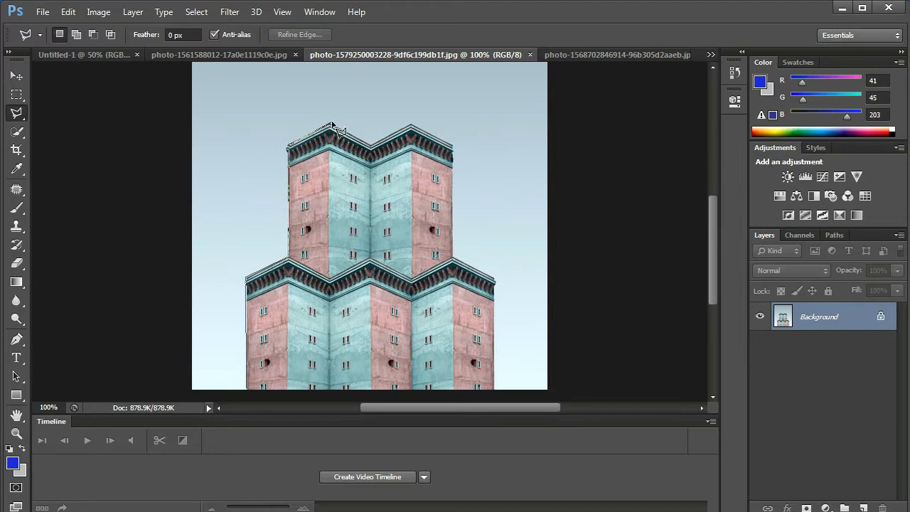
left_click(372, 145)
left_click(410, 123)
left_click(453, 148)
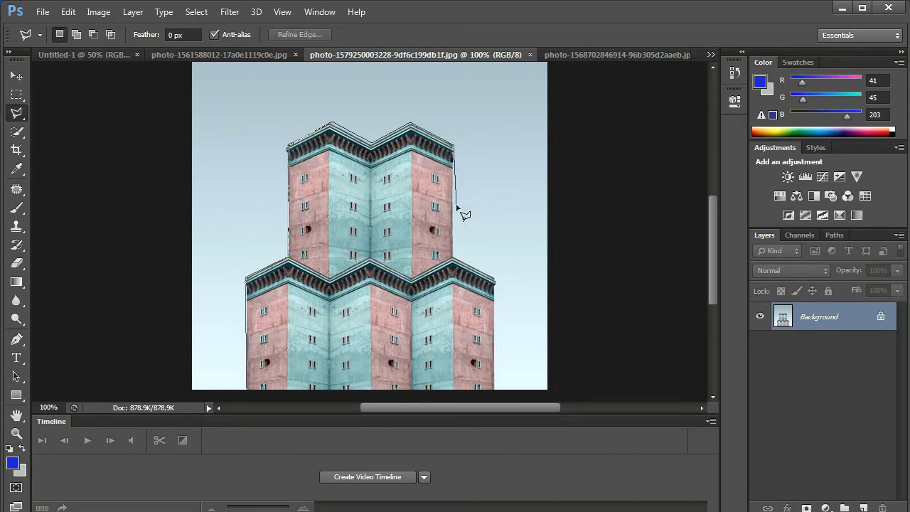
left_click(453, 260)
left_click(494, 279)
left_click(495, 390)
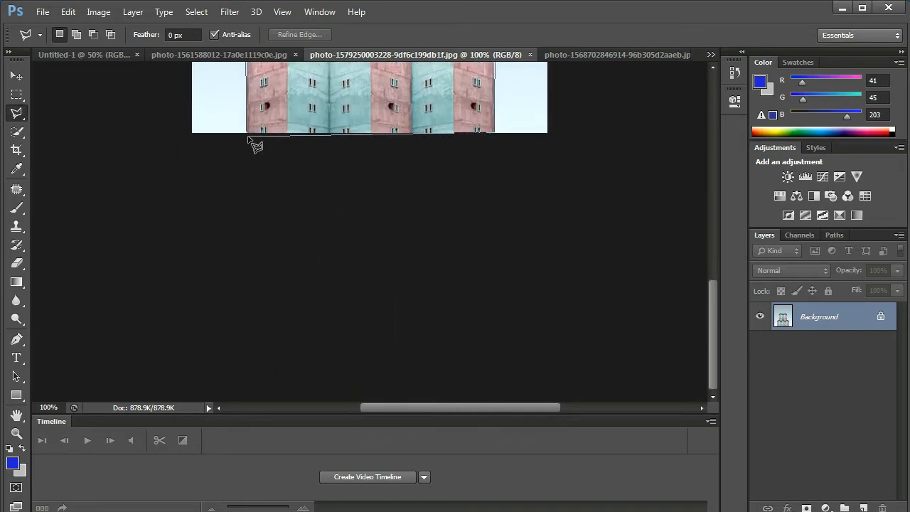
left_click(248, 135)
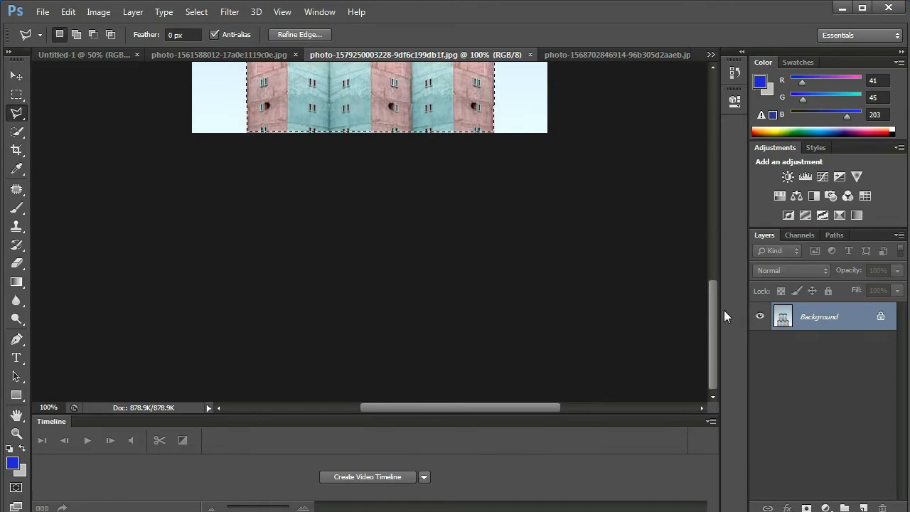
left_click_drag(715, 322, 723, 210)
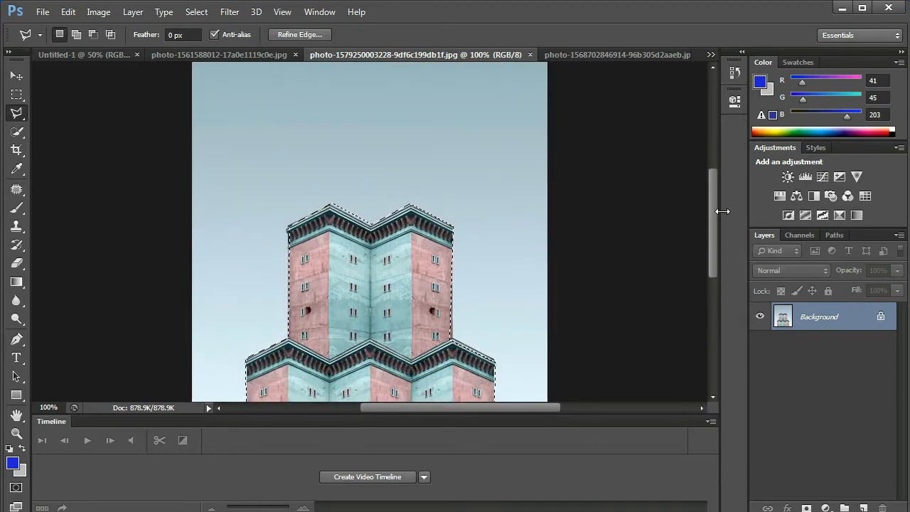
Copy the selected building to a new layer and hide the Background layer.
key("ctrl+j")
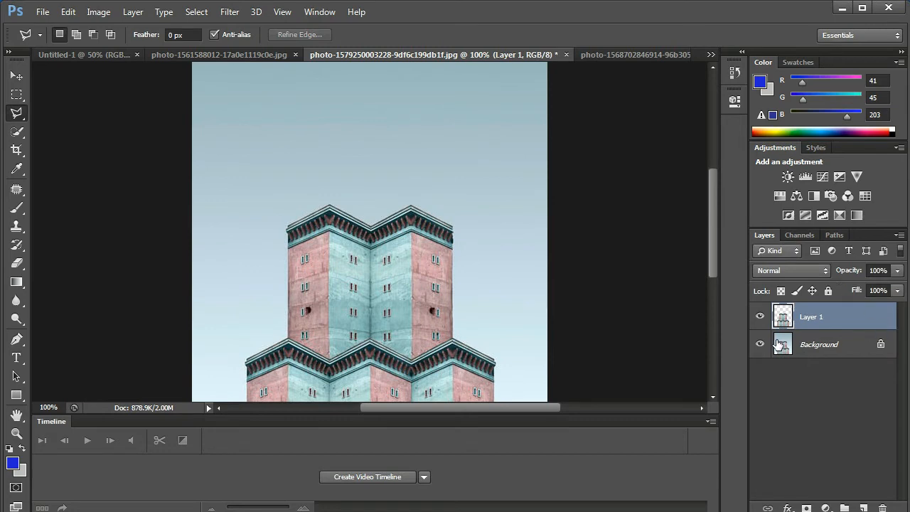
left_click(760, 344)
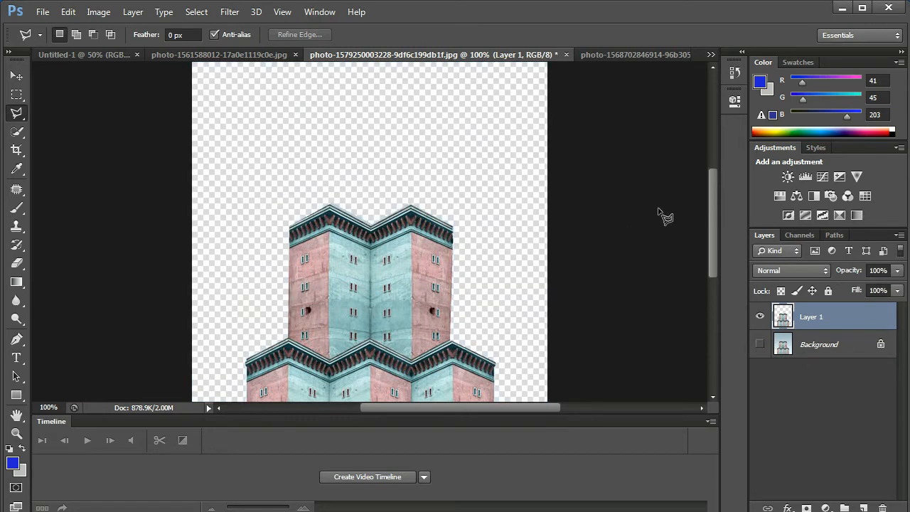
left_click_drag(713, 190, 714, 204)
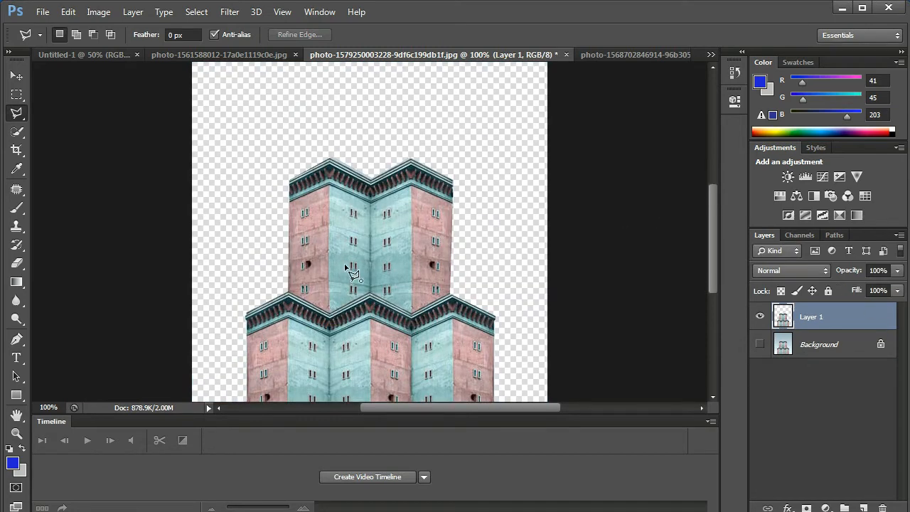
left_click(345, 264)
left_click(301, 235)
double_click(300, 265)
Move the building cutout slightly up and to the left on the canvas.
left_click(21, 82)
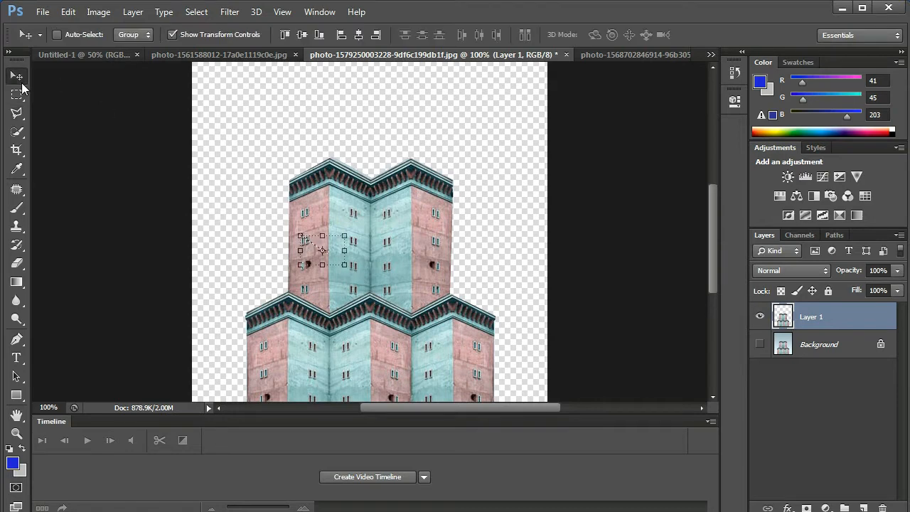
left_click_drag(381, 306, 374, 263)
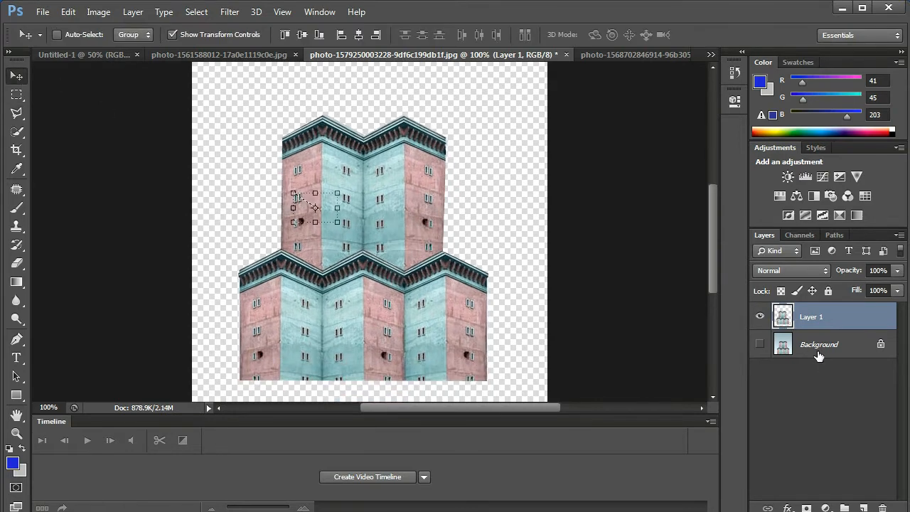
Show the Background layer behind the building cutout and clear the small leftover selection.
left_click(818, 356)
left_click(759, 345)
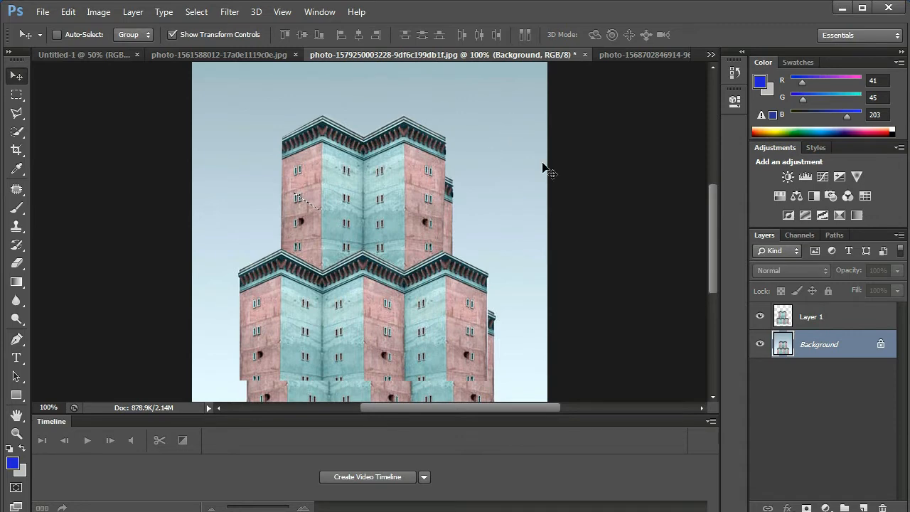
left_click(16, 94)
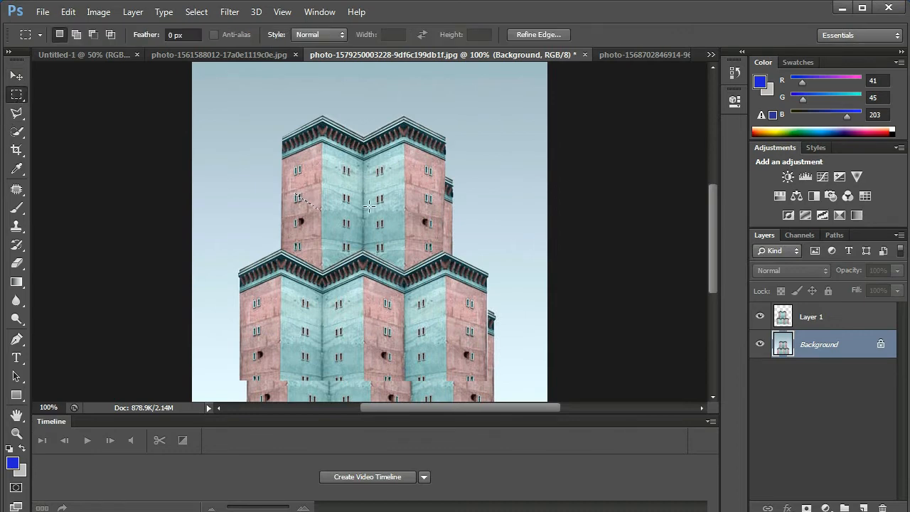
left_click(424, 207)
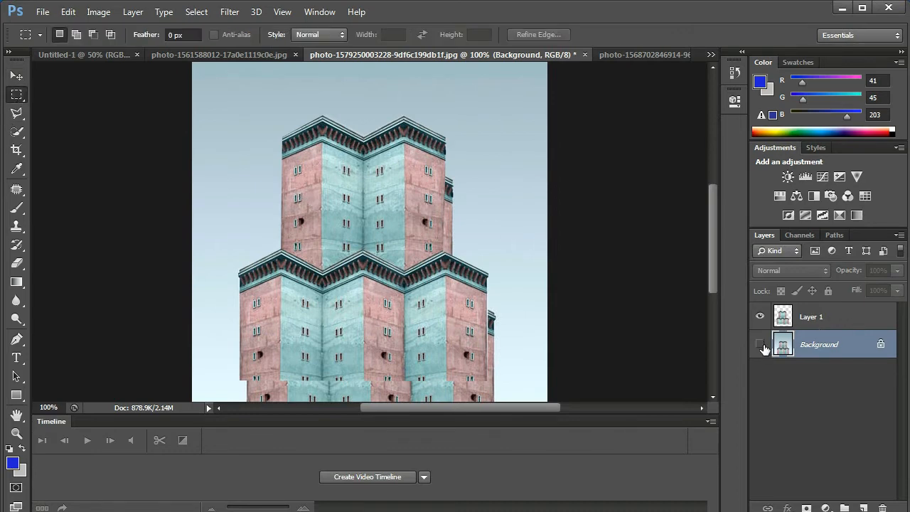
Hide the Background layer and add a new empty layer directly beneath the building cutout.
left_click(760, 345)
left_click(817, 317)
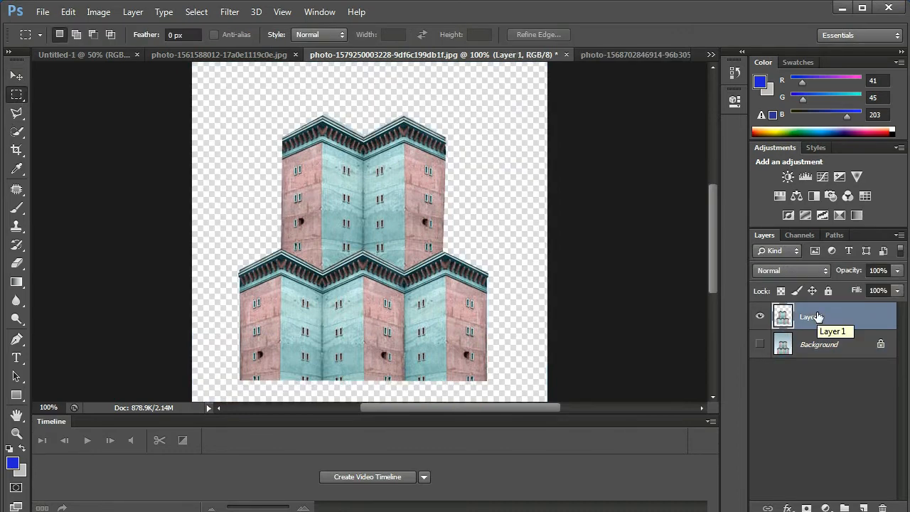
left_click(863, 508)
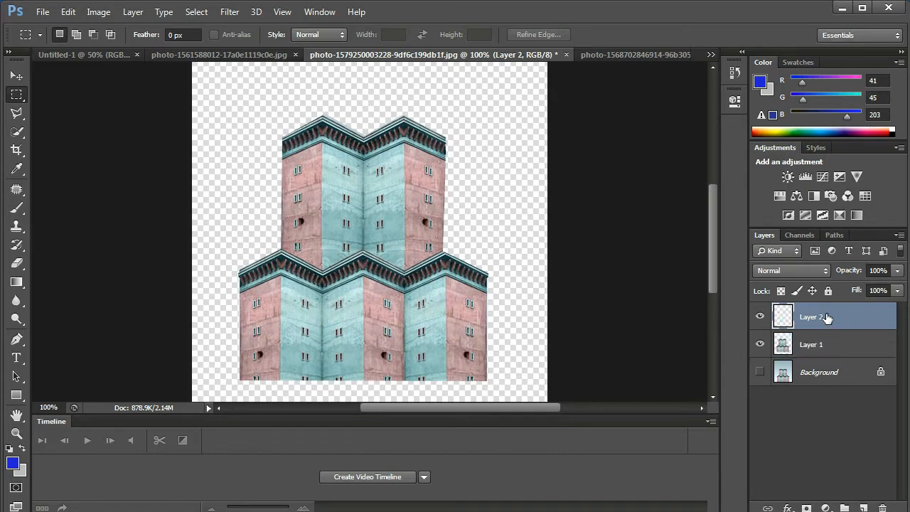
left_click_drag(825, 317, 828, 351)
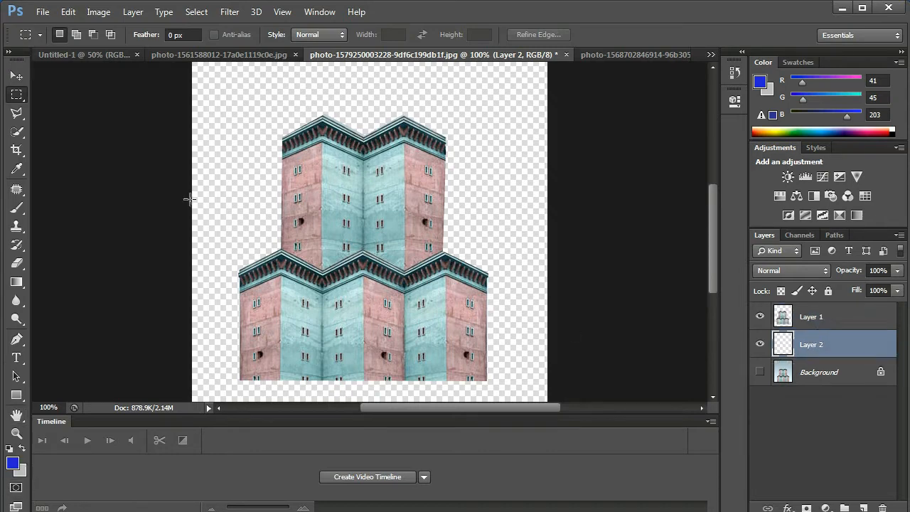
Set the foreground colour to dark teal (R 17, G 114, B 101) and fill Layer 2 with it.
left_click(13, 464)
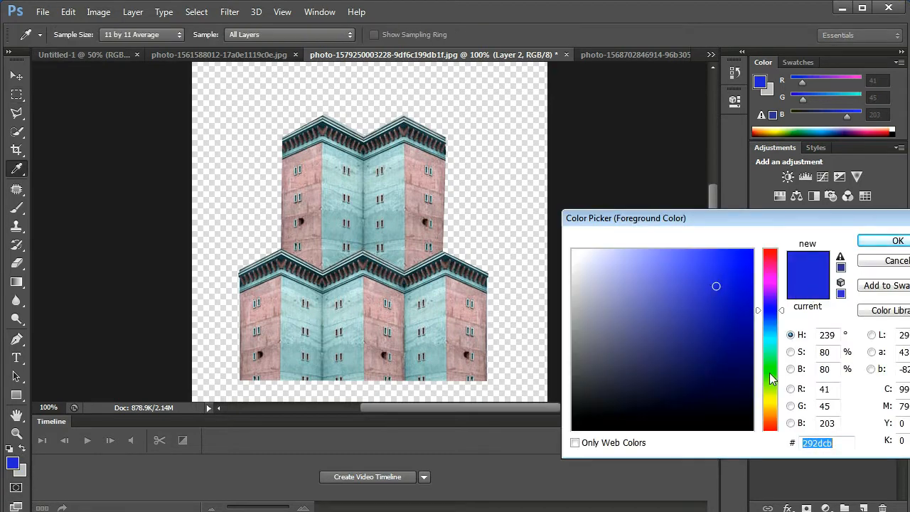
left_click(769, 344)
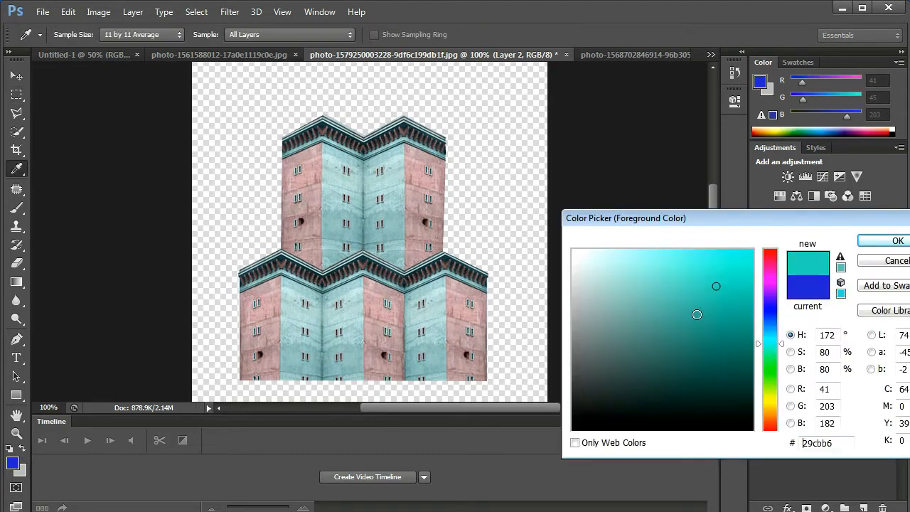
left_click(726, 350)
left_click(898, 242)
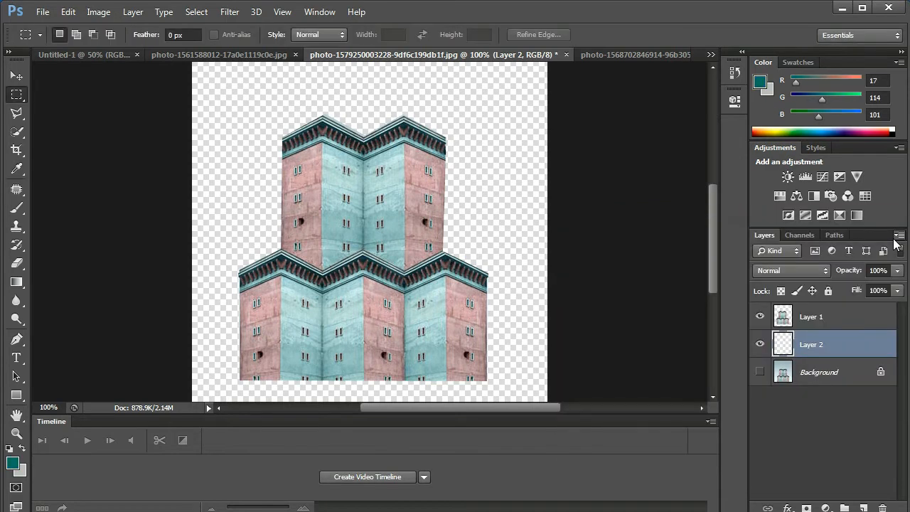
key("alt+BackSpace")
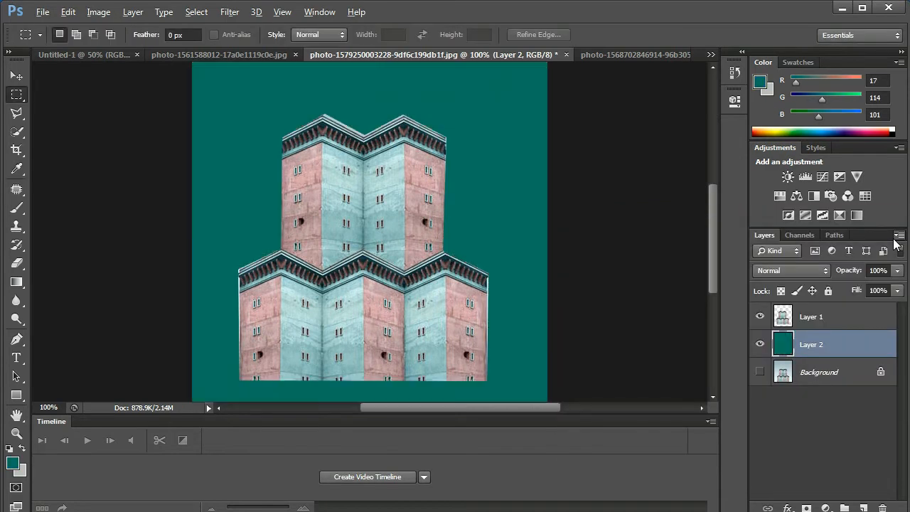
Show the Background layer and toggle Layer 2 off and on to compare the original sky with the teal backdrop.
left_click(760, 372)
left_click(760, 344)
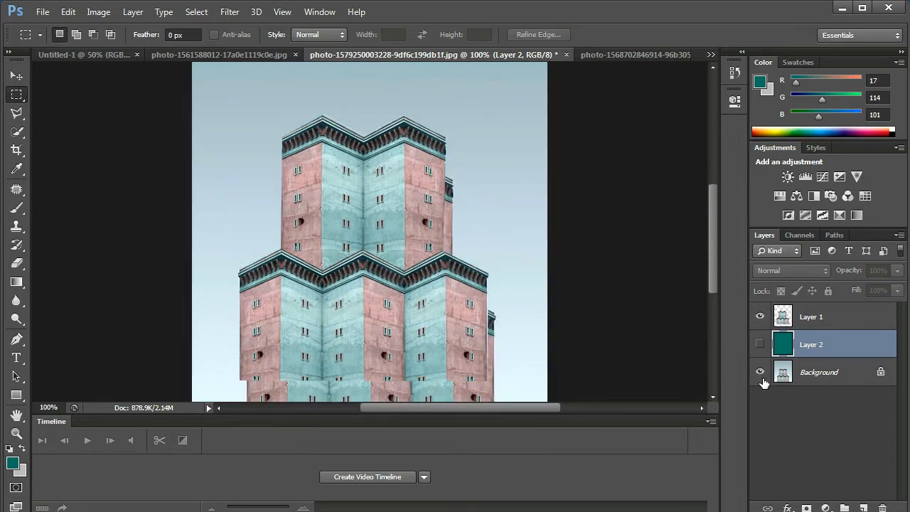
left_click(760, 344)
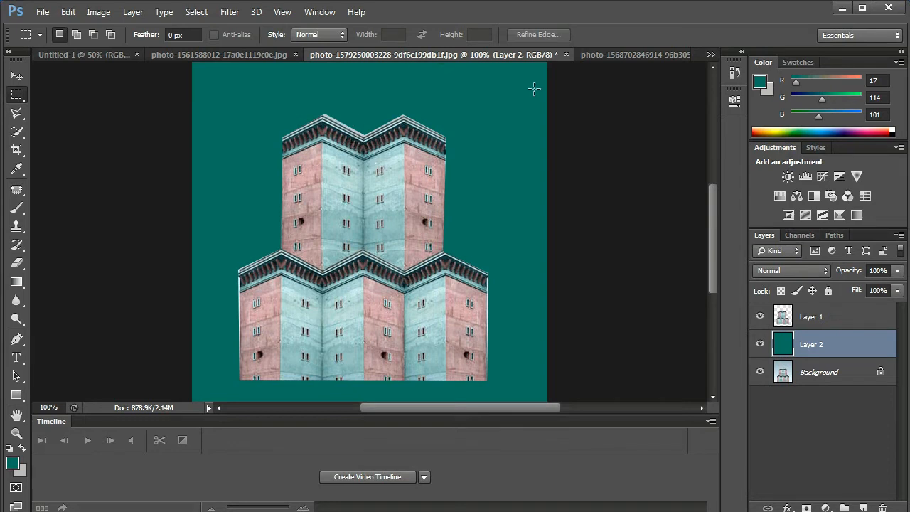
Switch to the red apple photo and choose the Magnetic Lasso Tool.
left_click(601, 60)
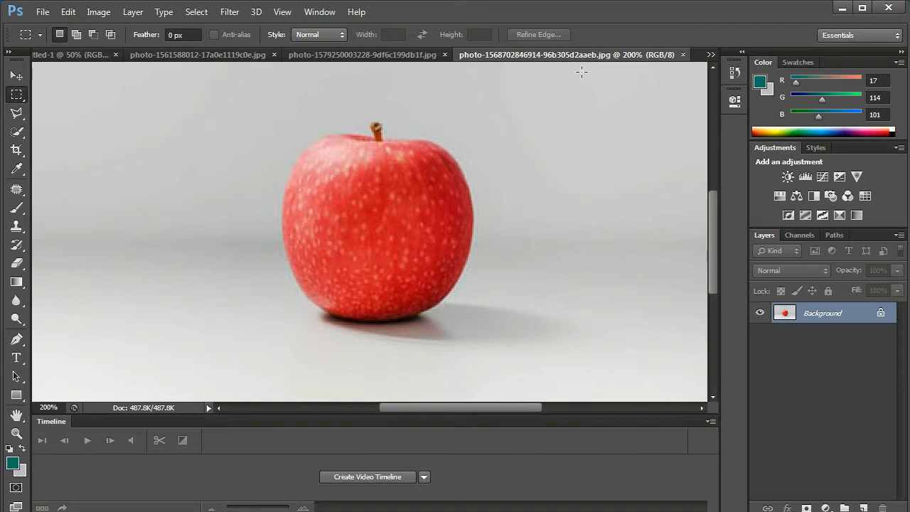
left_click(28, 114)
left_click(72, 140)
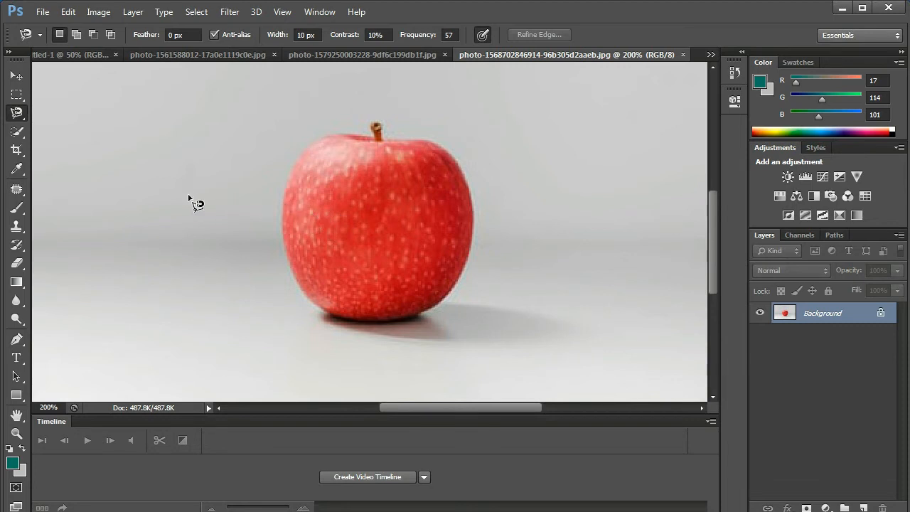
Try tracing the whole apple with the Magnetic Lasso, removing a stray anchor point on the way, and discard the selection.
left_click(333, 134)
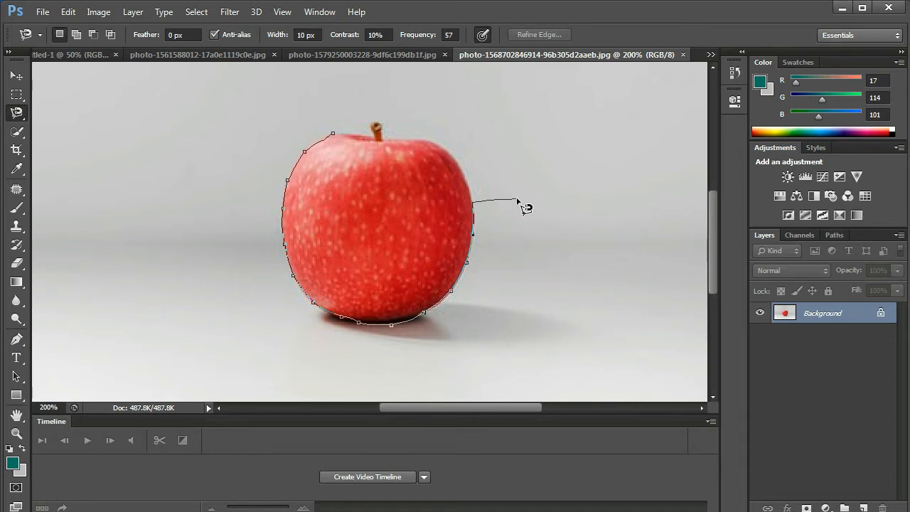
key("BackSpace")
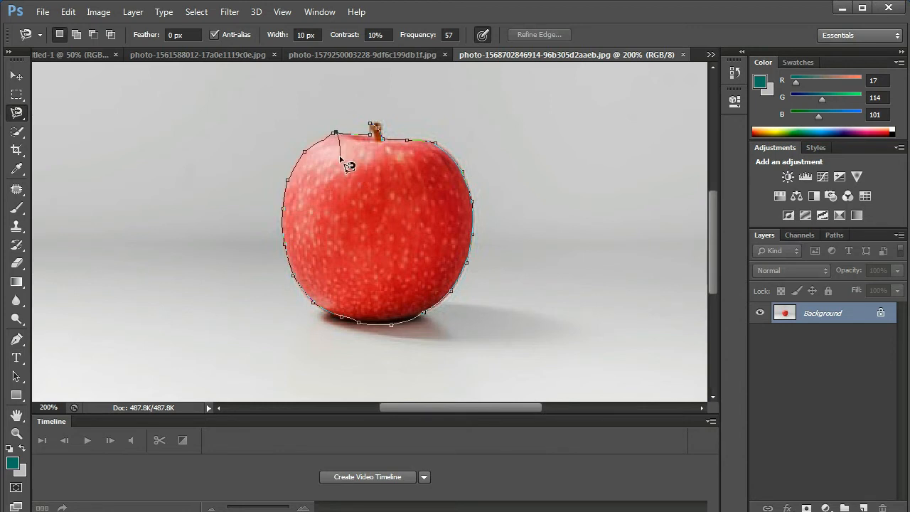
left_click(336, 134)
key("ctrl+d")
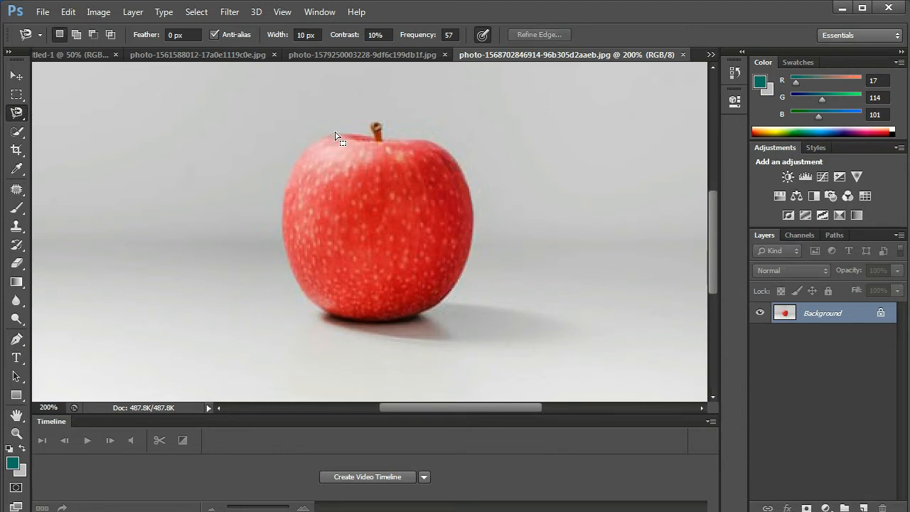
Trace the apple's body without the stem using the Magnetic Lasso and copy the selection onto its own layer.
left_click(346, 134)
mouse_move(283, 210)
left_mouse_down()
mouse_move(286, 258)
mouse_move(320, 309)
mouse_move(386, 321)
mouse_move(439, 301)
mouse_move(473, 238)
mouse_move(475, 203)
mouse_move(460, 163)
mouse_move(438, 146)
mouse_move(383, 135)
mouse_move(352, 143)
left_mouse_up()
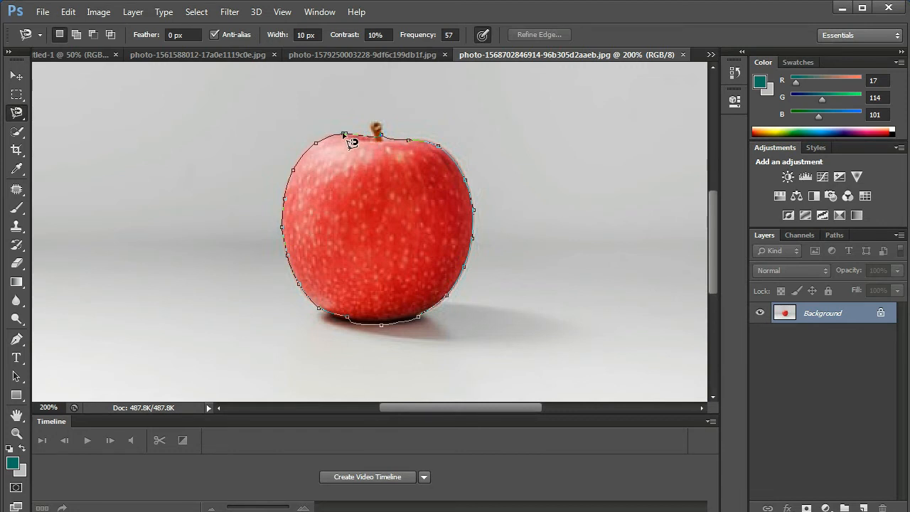
left_click(344, 135)
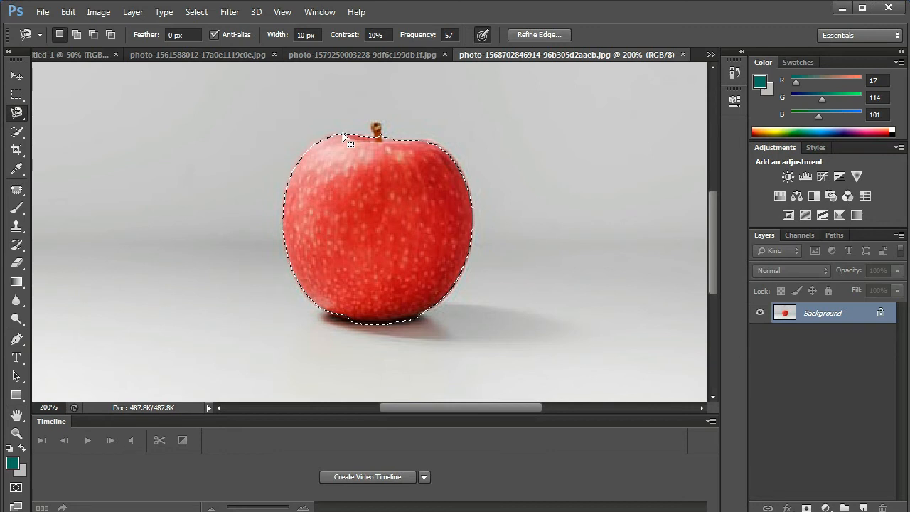
key("ctrl+j")
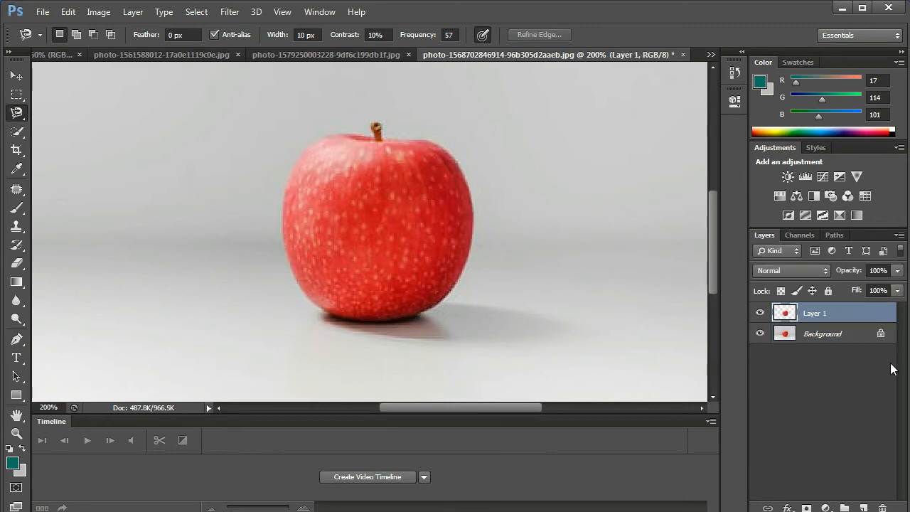
Hide the Background layer and move the apple cutout slightly downward.
left_click(760, 333)
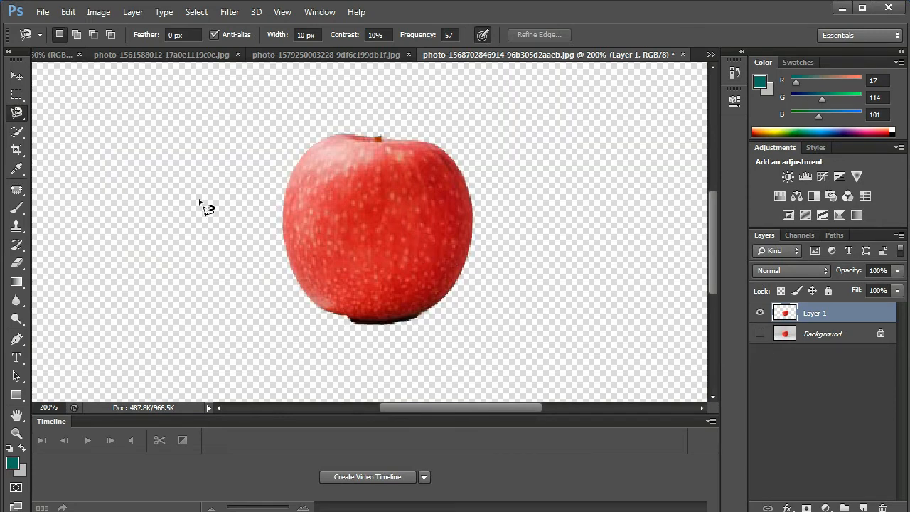
left_click(17, 94)
left_click(17, 75)
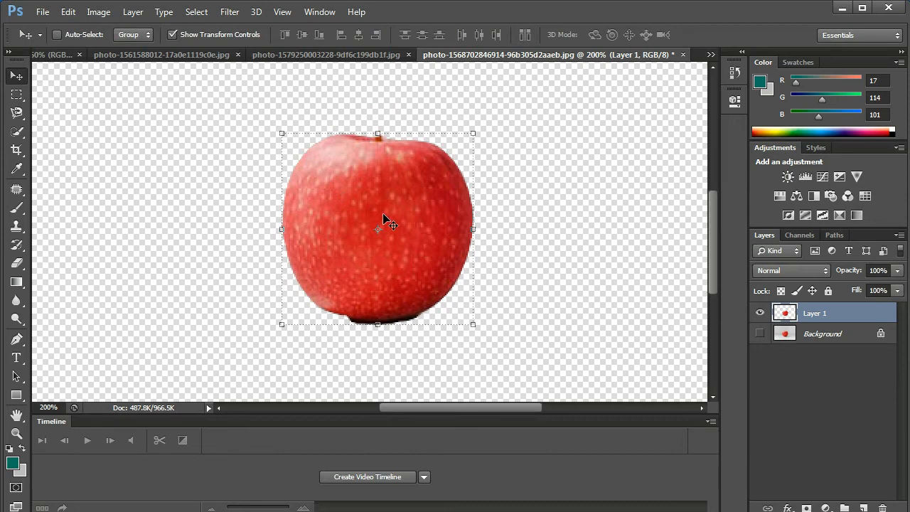
mouse_move(386, 220)
left_mouse_down()
mouse_move(401, 245)
mouse_move(384, 228)
left_mouse_up()
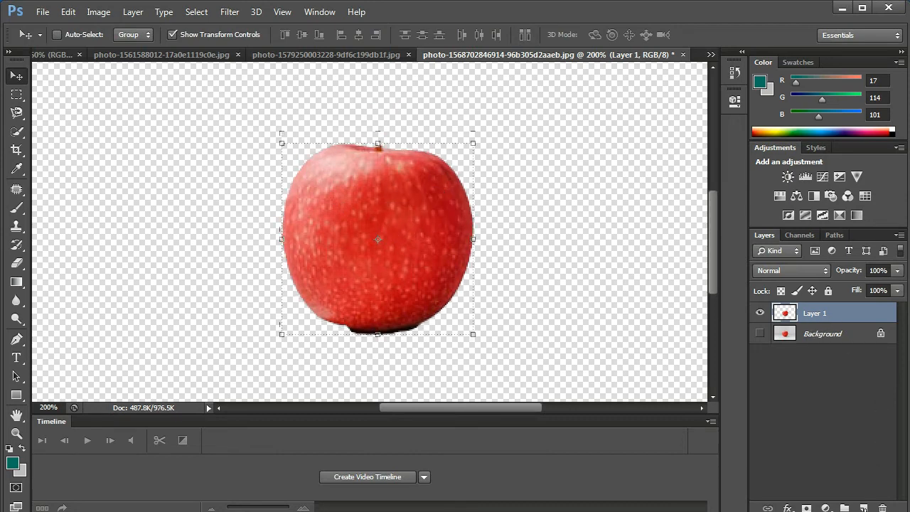
Add a new layer beneath the apple cutout and fill it with dark olive (R 114, G 101, B 17).
left_click(863, 508)
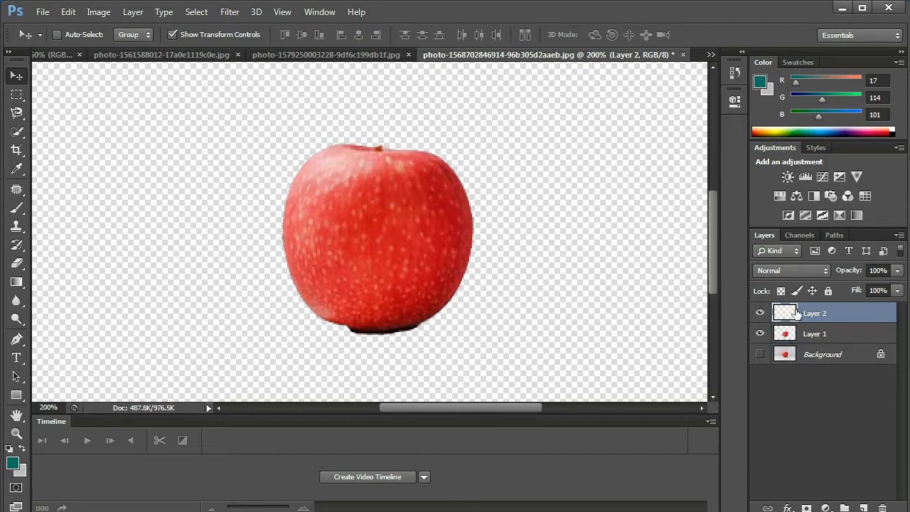
left_click_drag(796, 313, 810, 343)
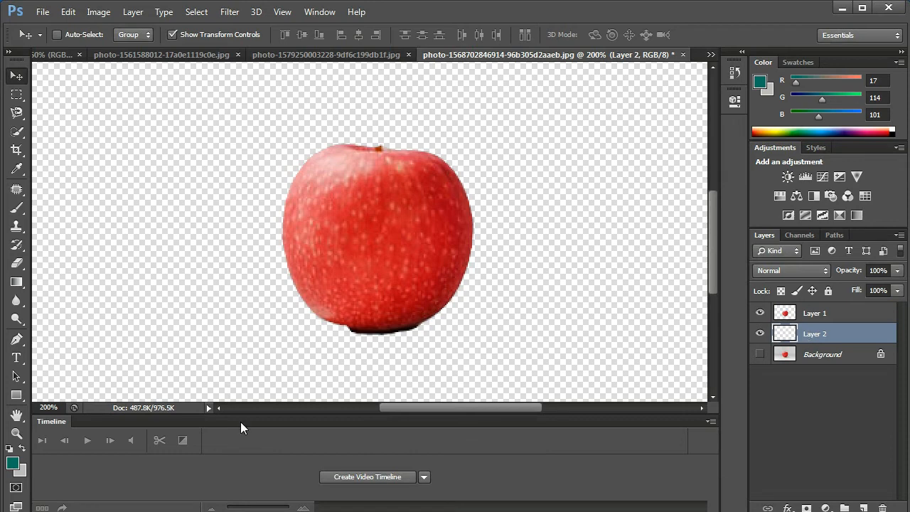
left_click(12, 463)
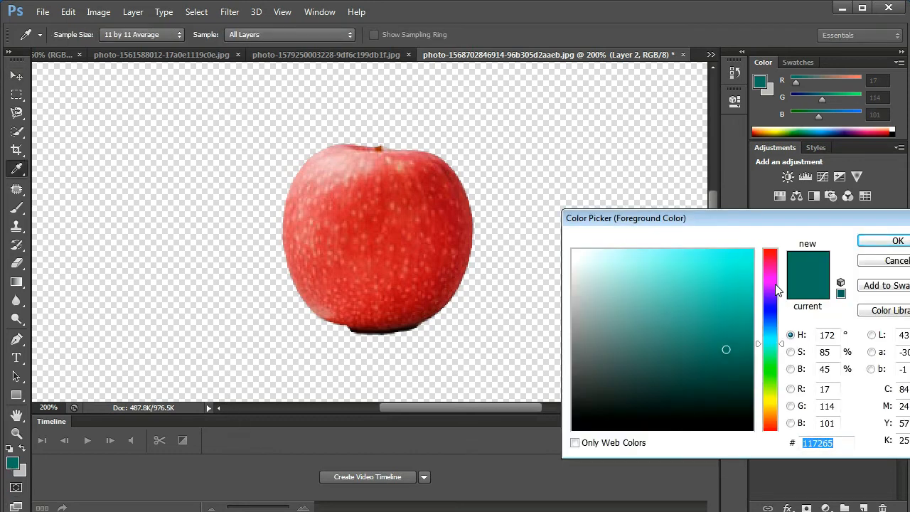
left_click(768, 403)
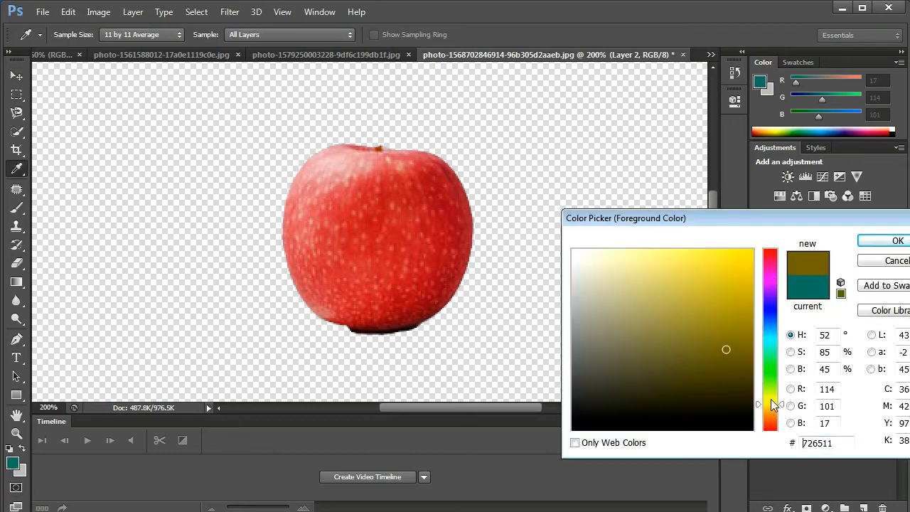
left_click(880, 243)
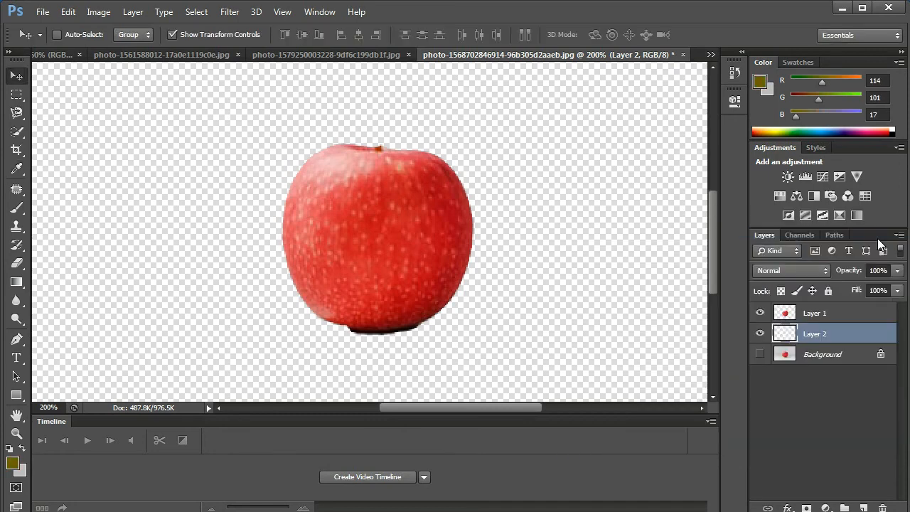
key("alt+BackSpace")
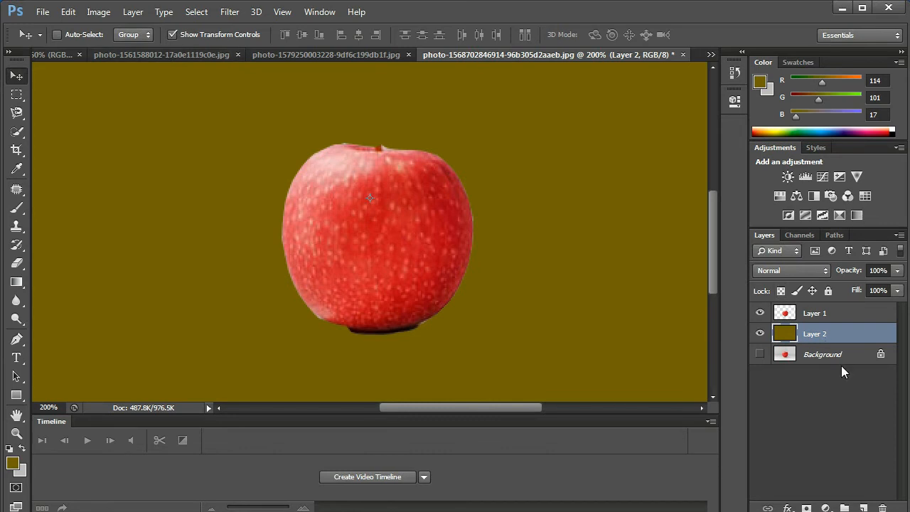
Delete the olive Layer 2 and the apple cutout layer, and show the Background layer again.
left_click_drag(868, 508, 883, 508)
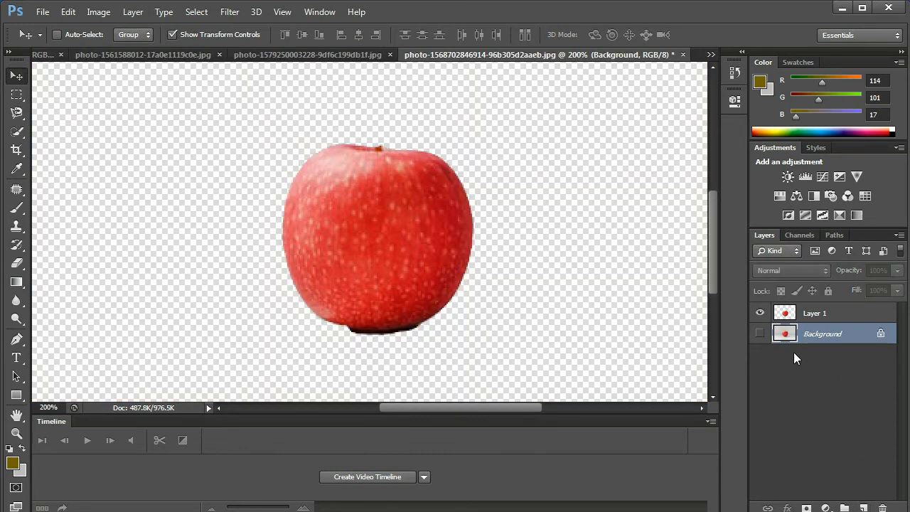
left_click(807, 315)
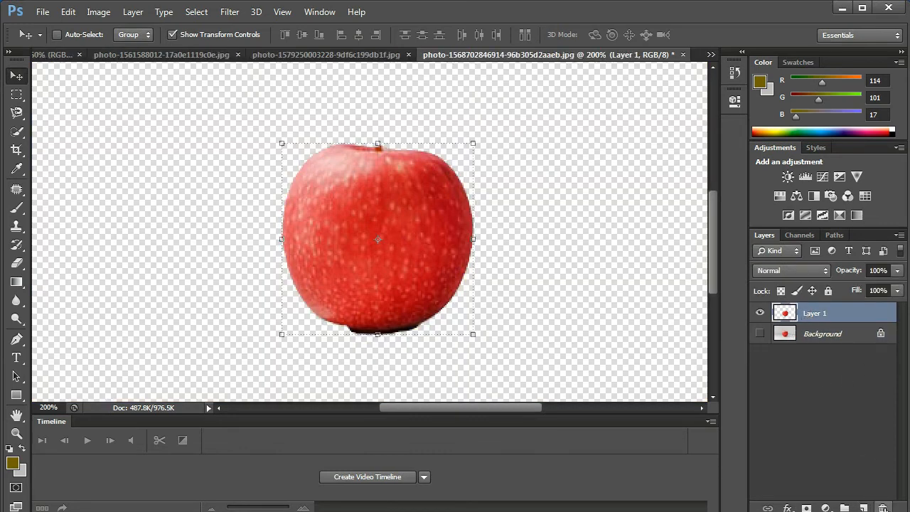
left_click(882, 508)
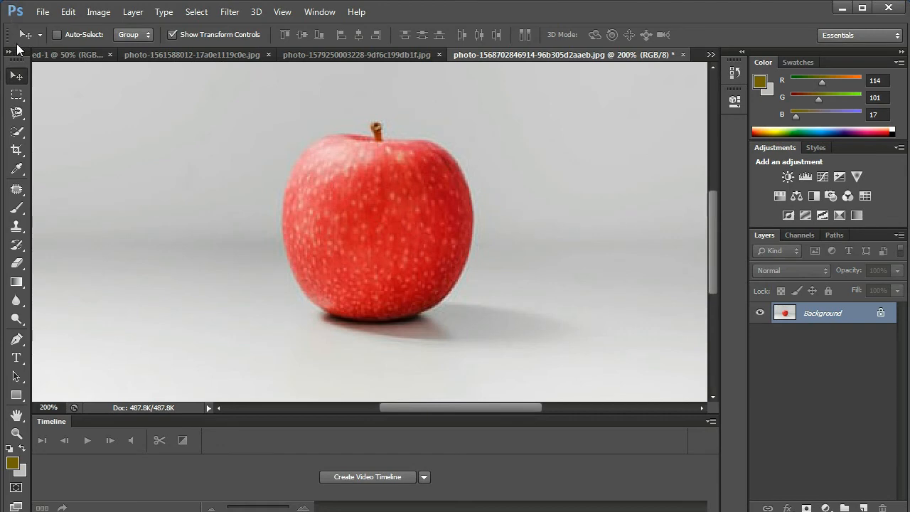
Choose the Magnetic Lasso Tool again and try a short outline at the apple's upper-left edge.
left_click(17, 112)
left_click(69, 137)
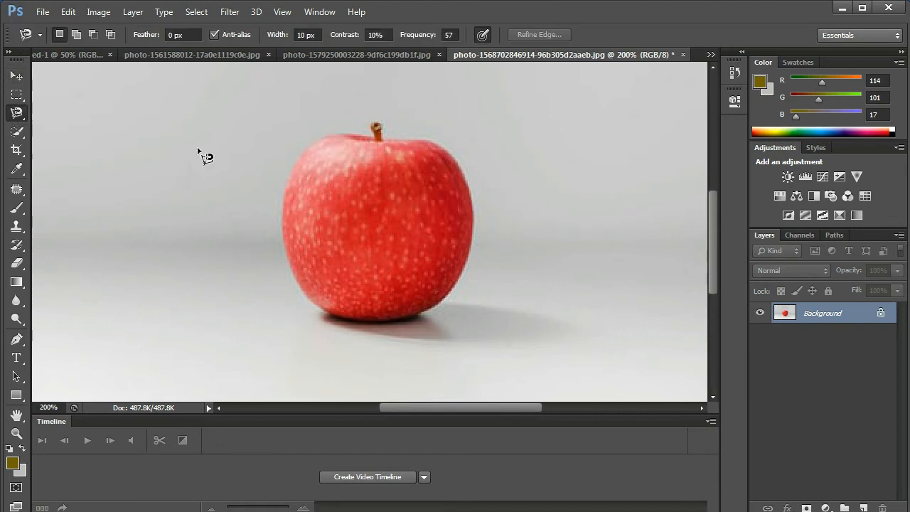
left_click(333, 131)
double_click(318, 223)
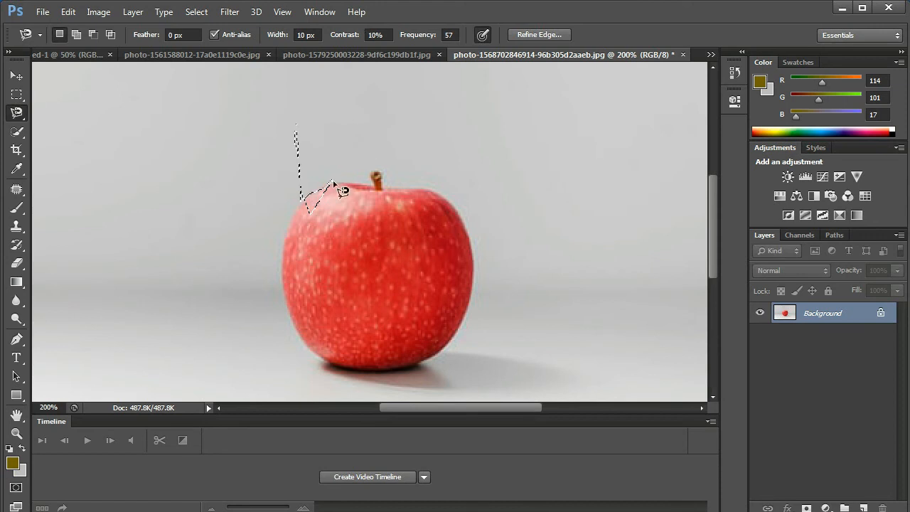
Set the Magnetic Lasso's contrast to 5%, clear the stray selection and trace the apple's body again.
left_click(385, 35)
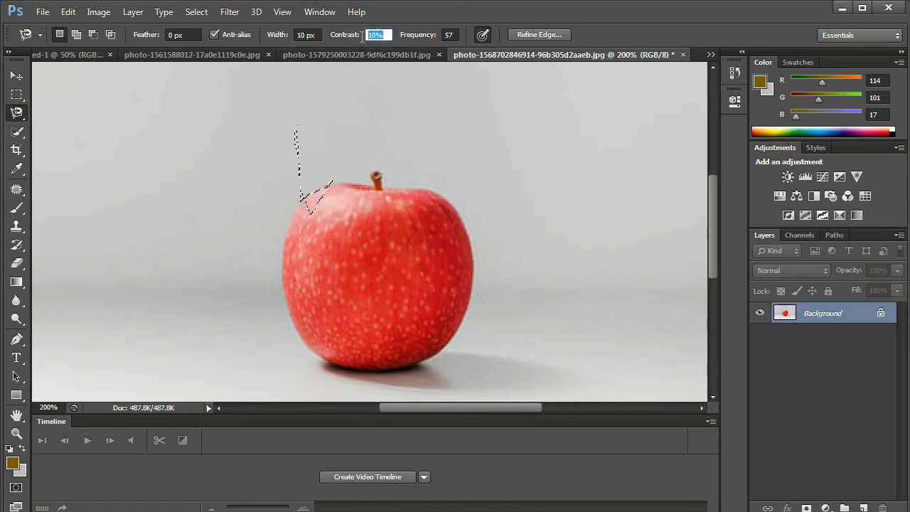
type("5")
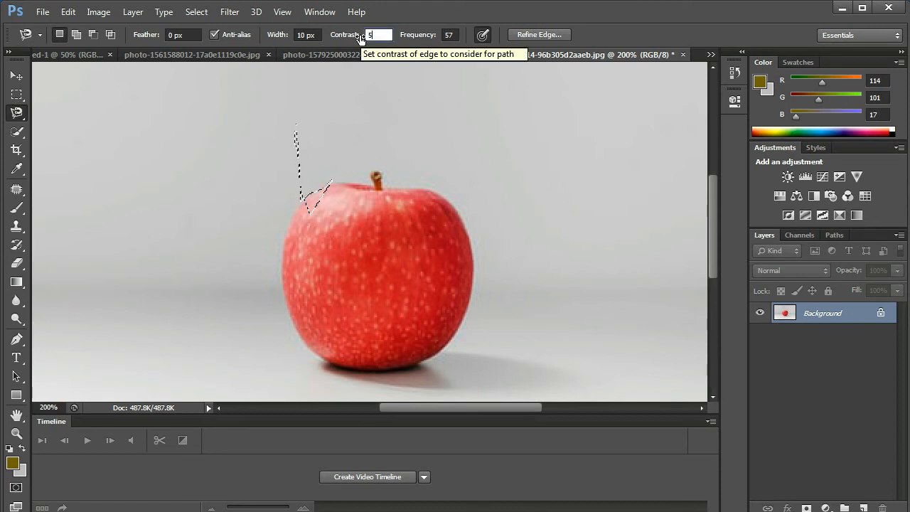
key("Return")
key("ctrl+d")
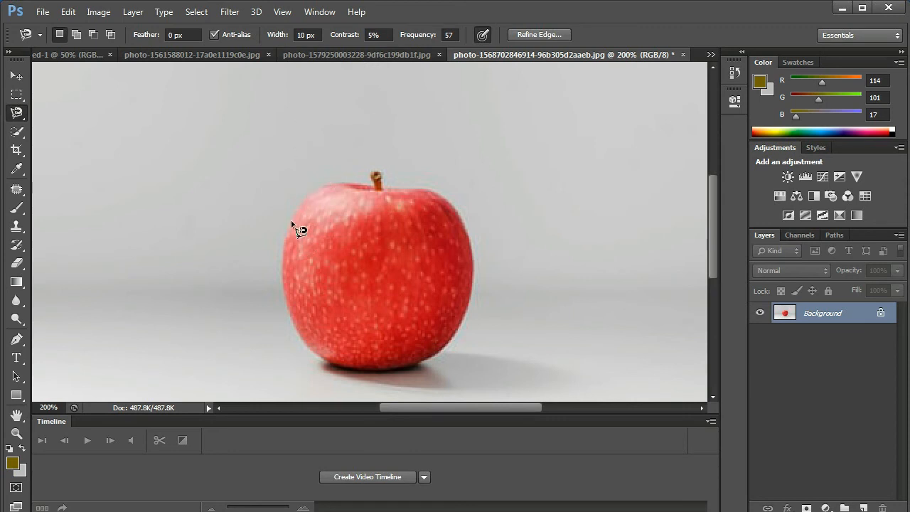
left_click(297, 232)
Switch to the Quick Selection Tool and show the other tools in its group.
left_click(15, 115)
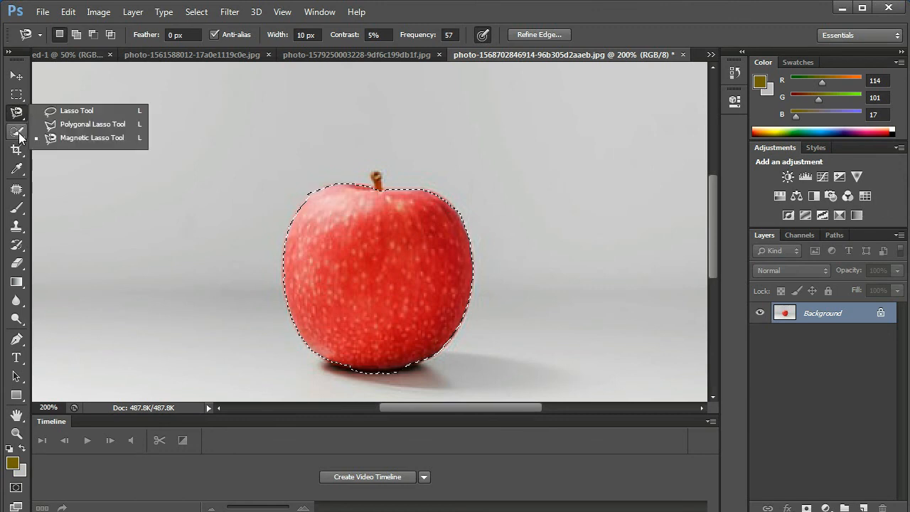
left_click(17, 134)
left_click(19, 134)
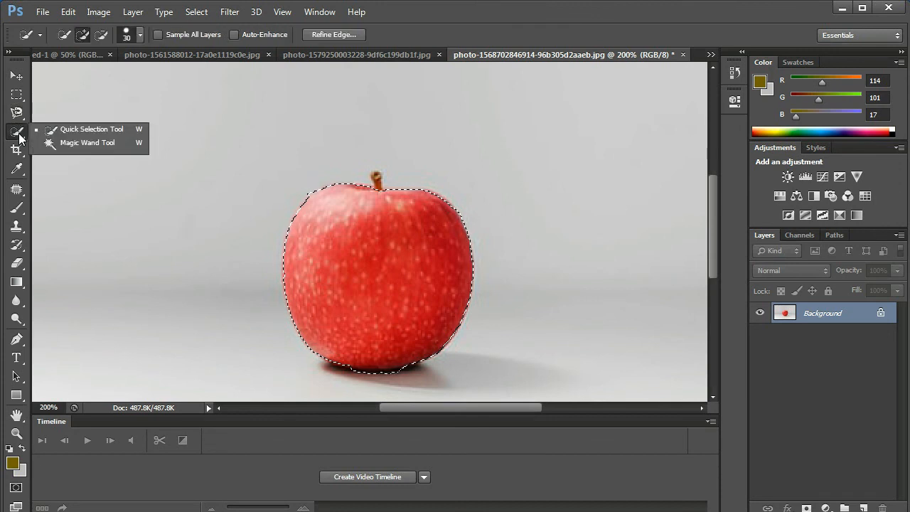